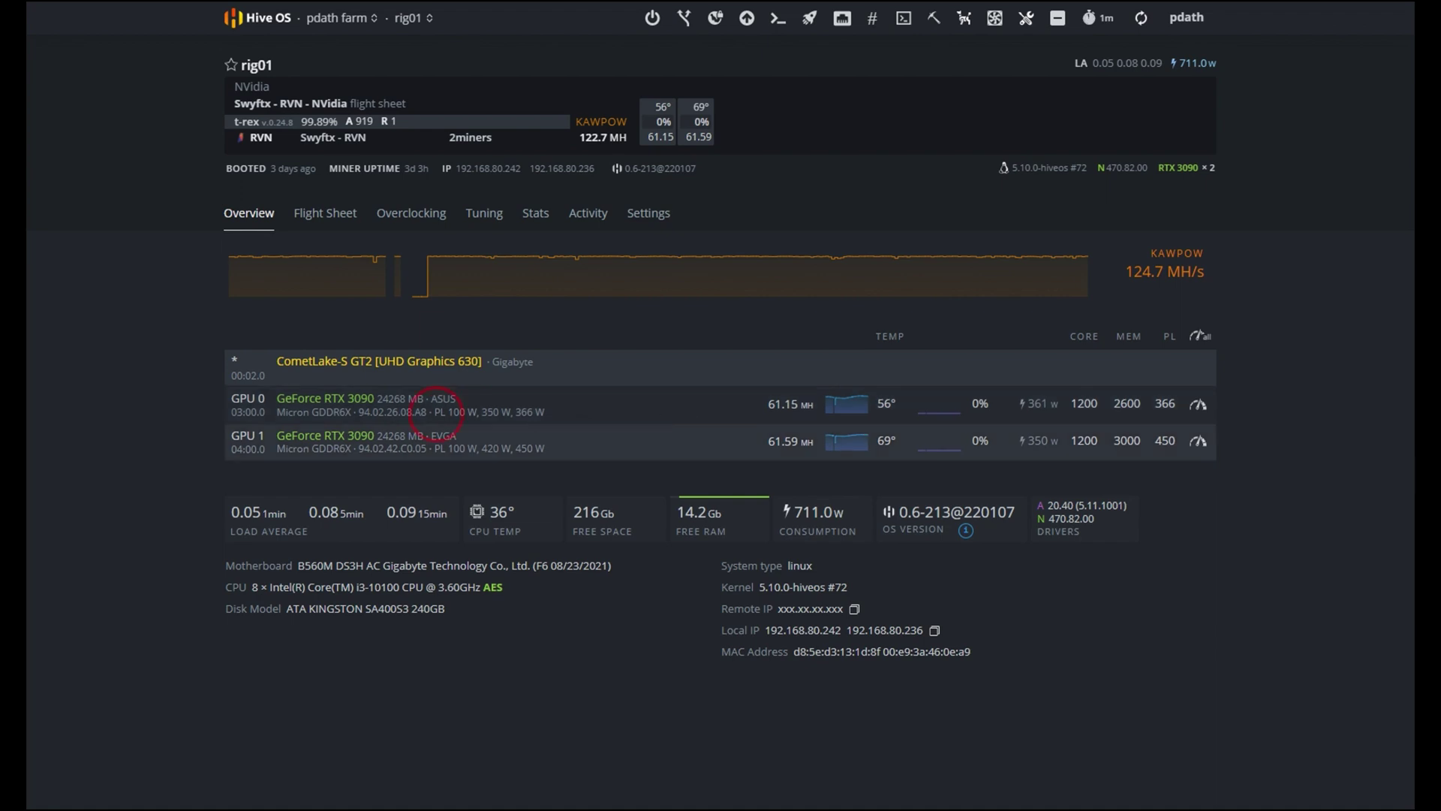
{"action": "left_click_drag", "start_coordinate": [436, 412], "coordinate": [546, 417]}
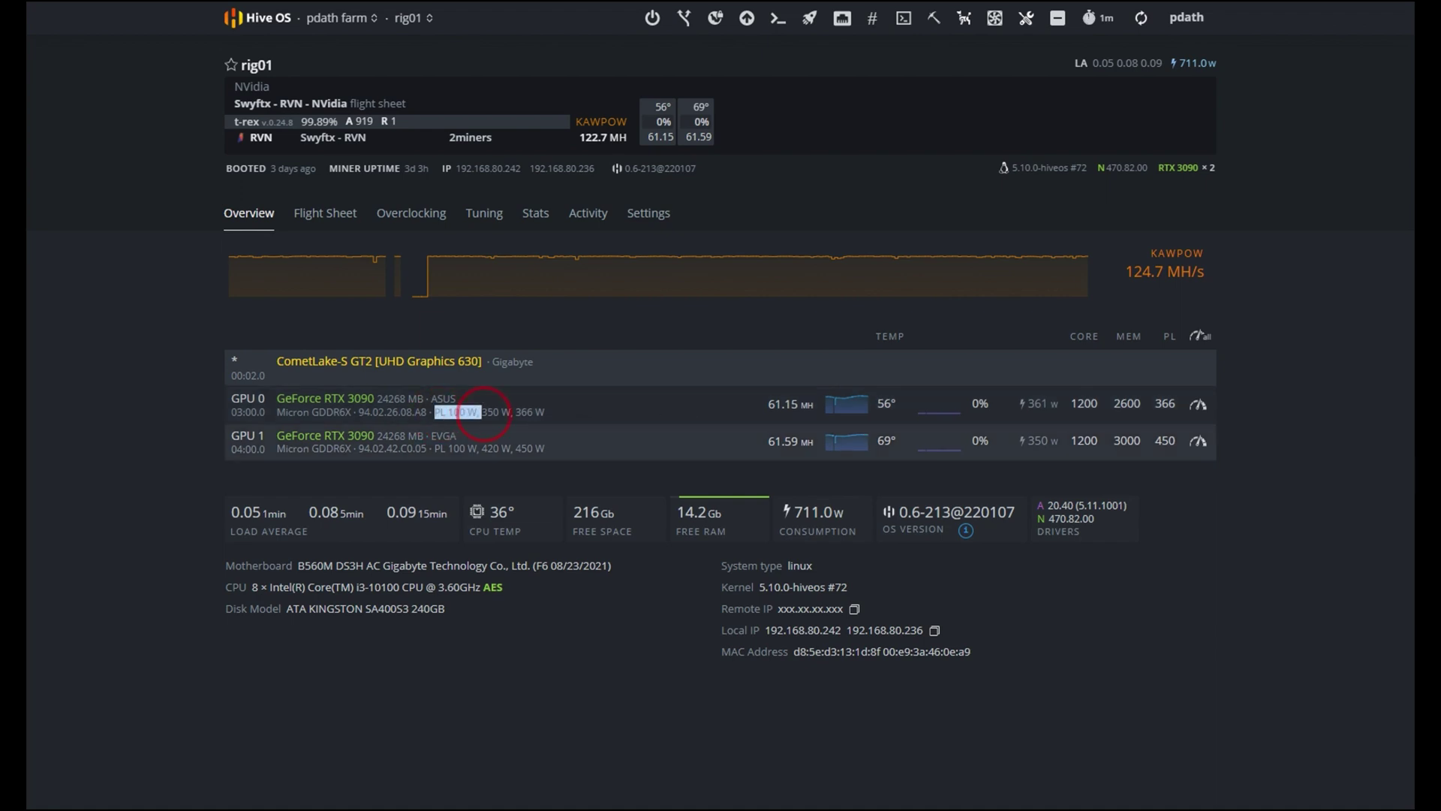
{"action": "left_click", "coordinate": [551, 419]}
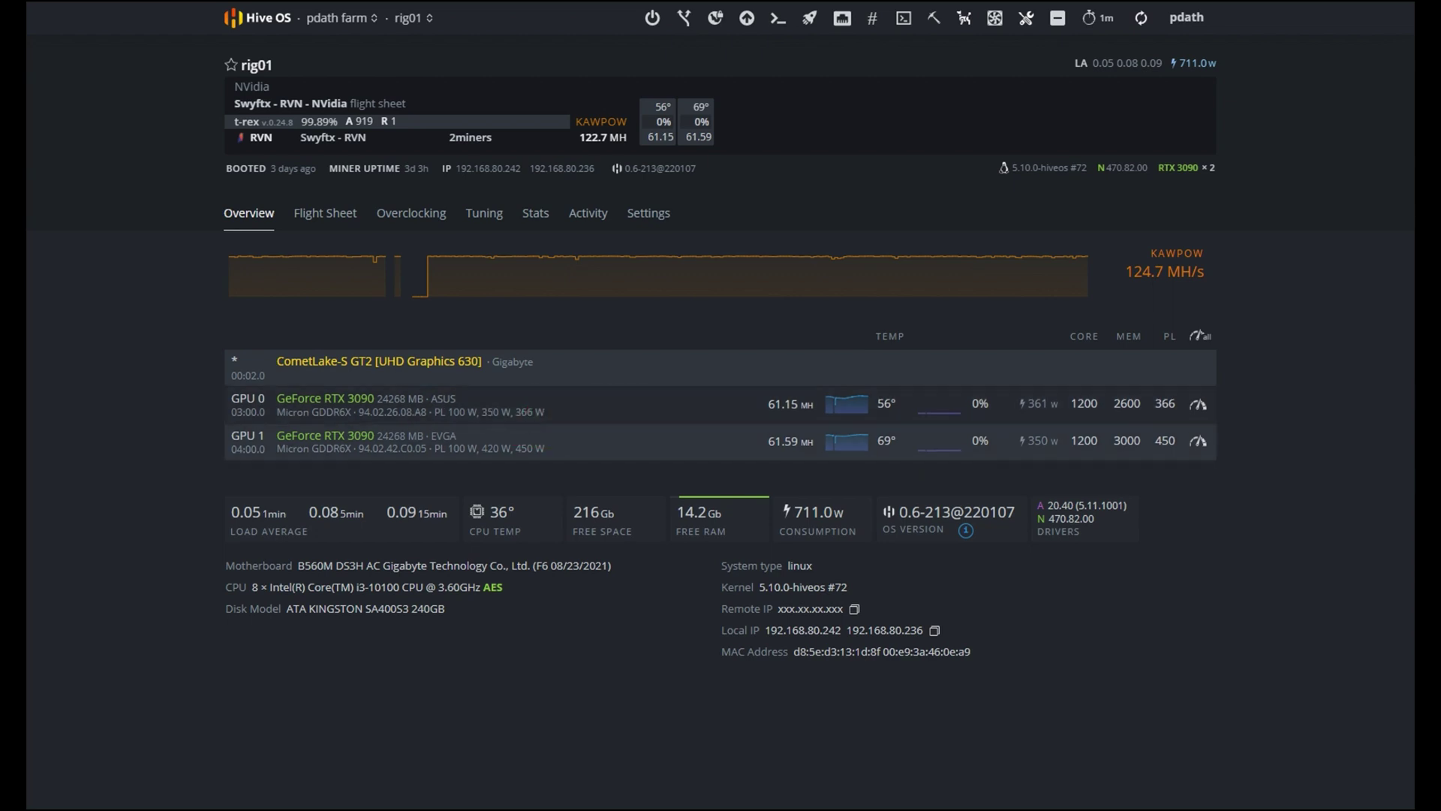